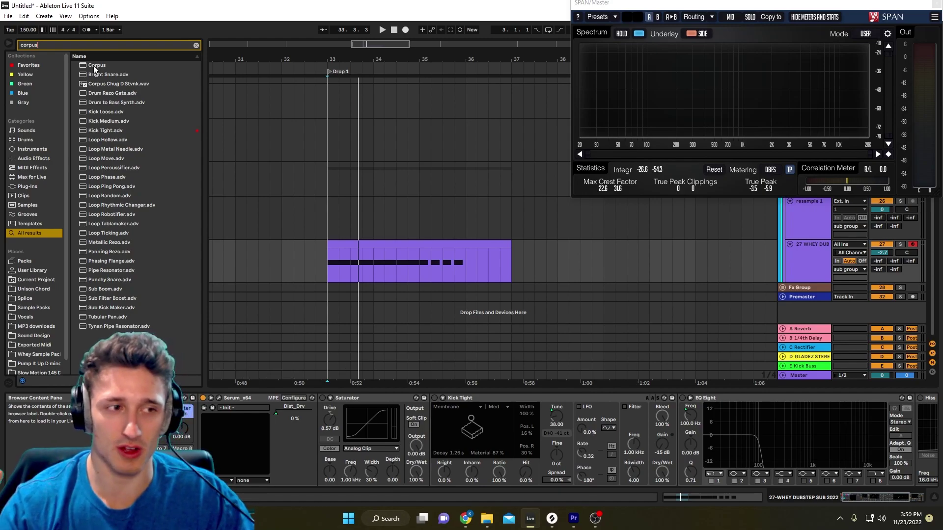
- Select the Kick Tight Corpus preset in the browser and look over the sub rack's device chain
click(94, 121)
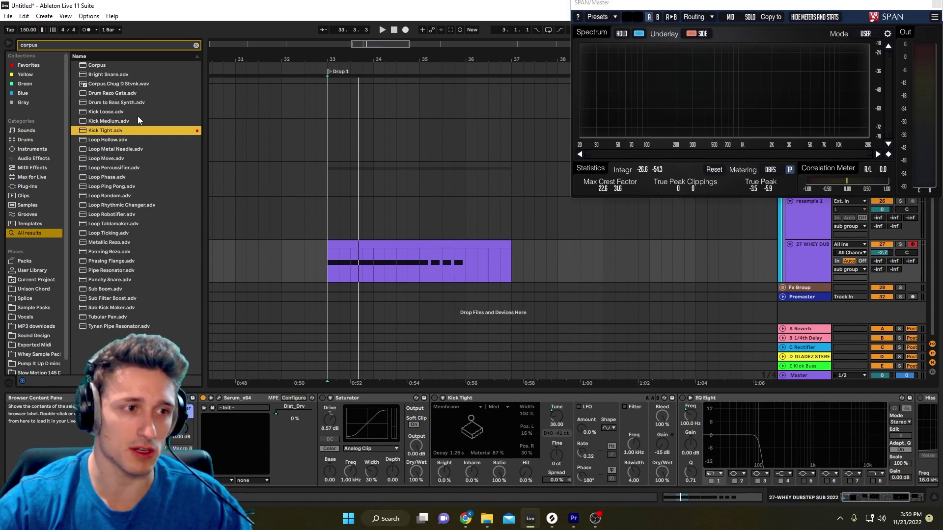
click(847, 496)
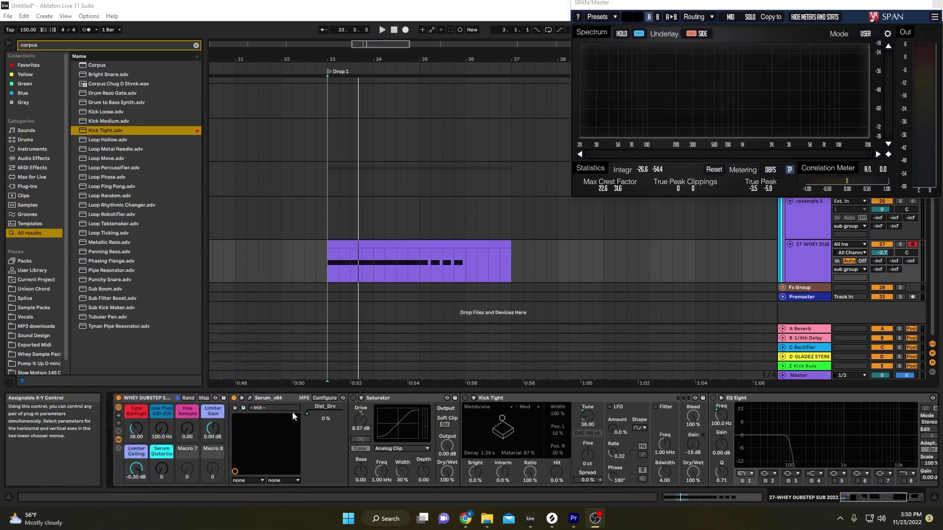
drag(883, 497, 857, 498)
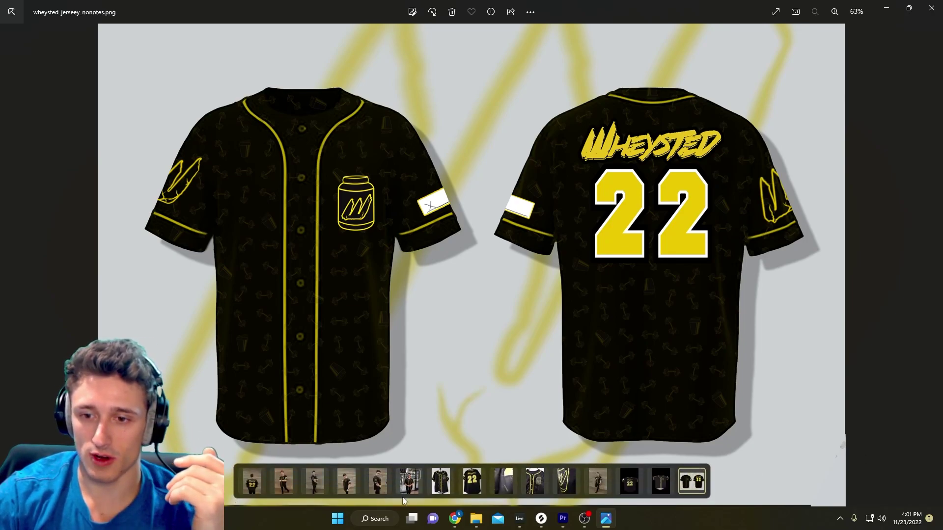
- In the photo viewer, view the jersey's front photo, the chest logo close-up and the back photo
click(285, 486)
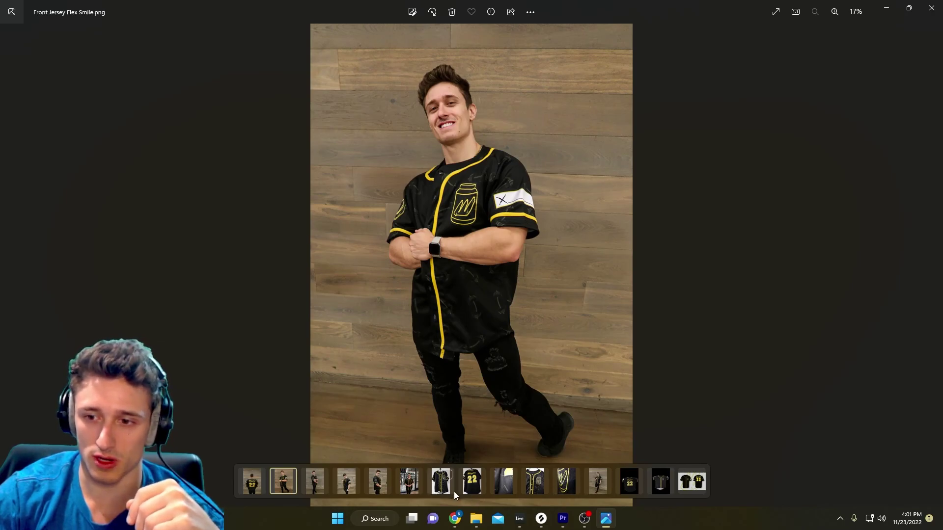
click(535, 481)
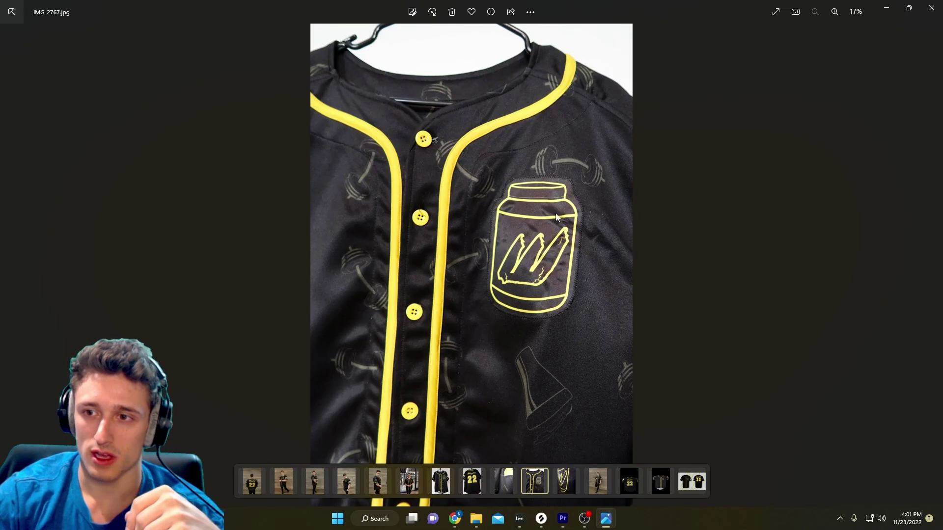
click(253, 481)
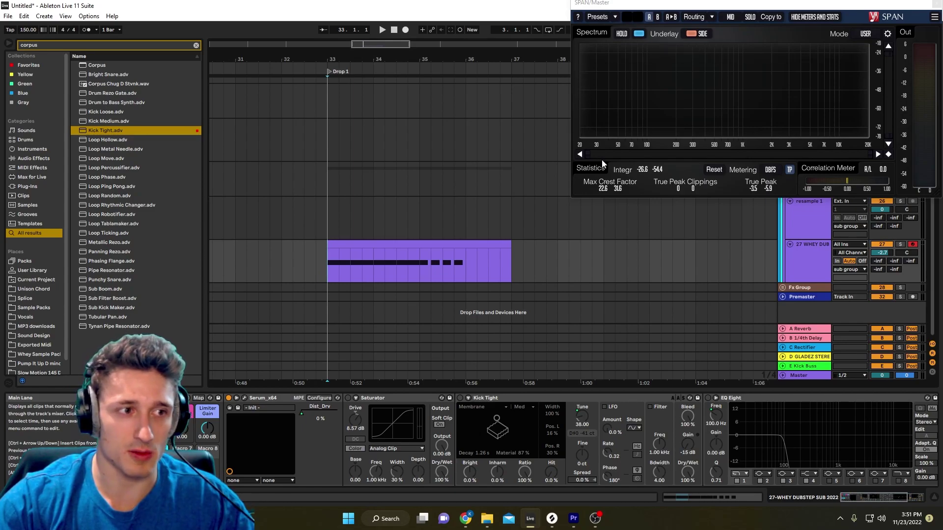
- Examine Serum's oscillator and effects settings for the sub patch, including its Tube distortion, and close the plugin window
click(245, 398)
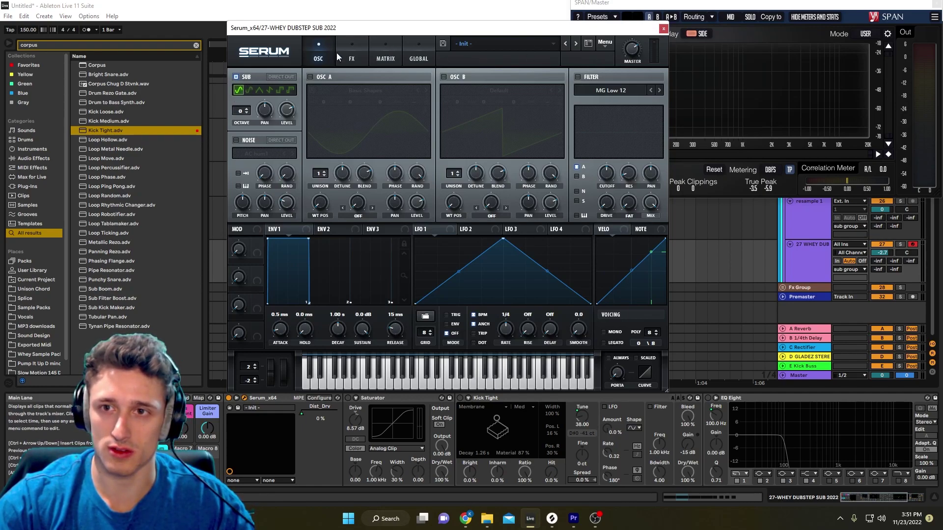
click(352, 53)
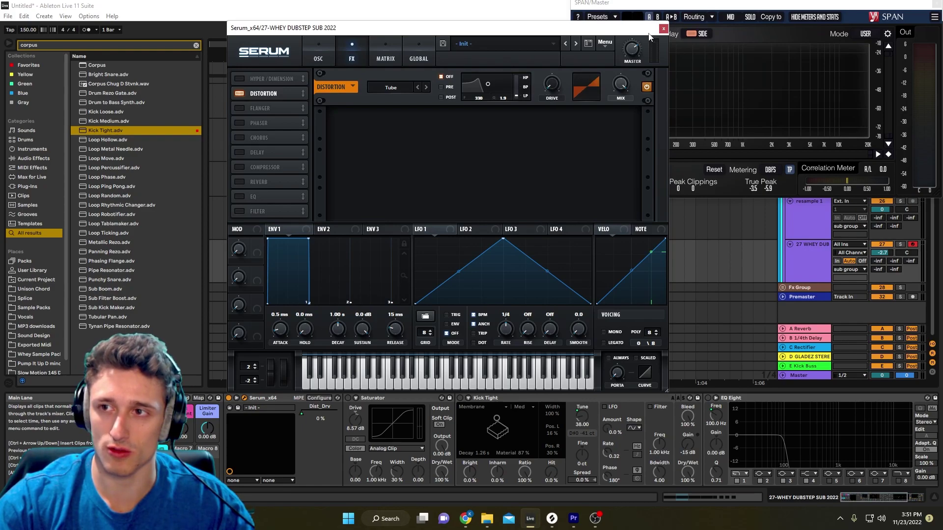
click(663, 29)
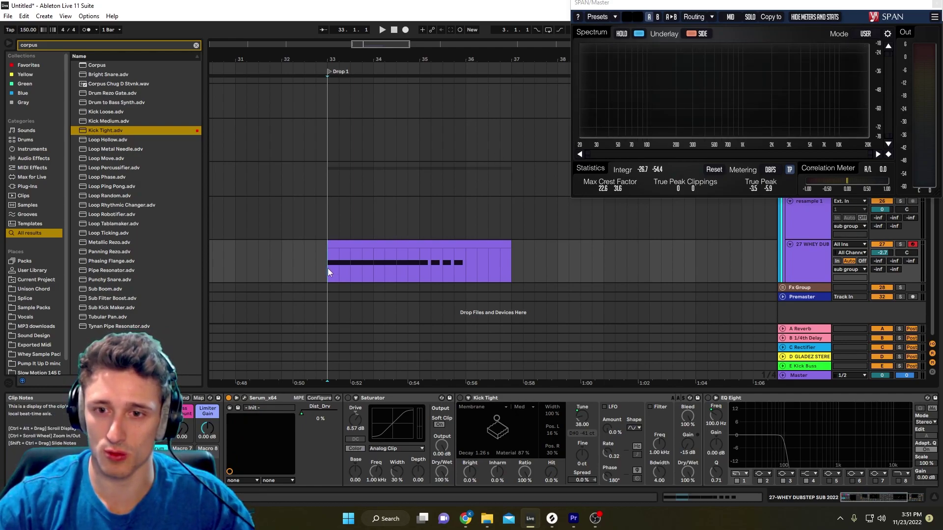
- Play the sub clip from Drop 1 to audition the Serum patch and its distortion on the SPAN analyzer
key(space)
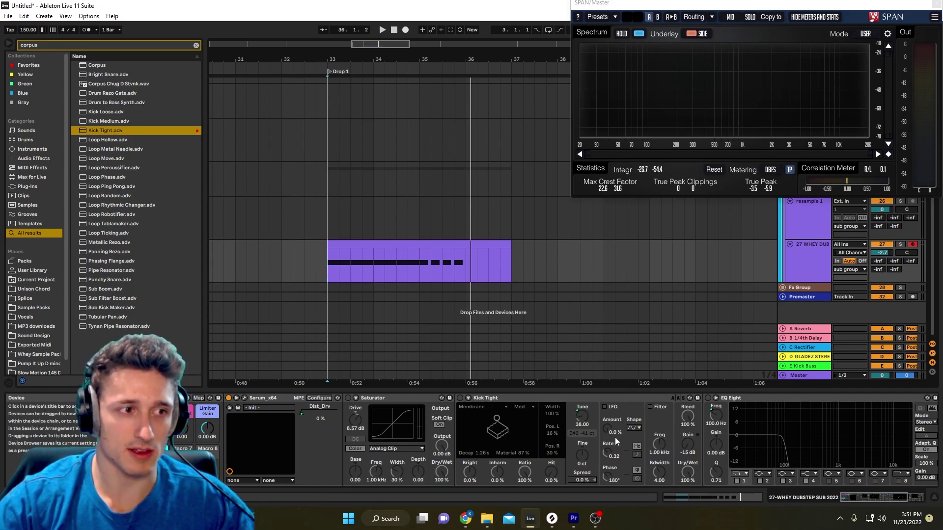
key(space)
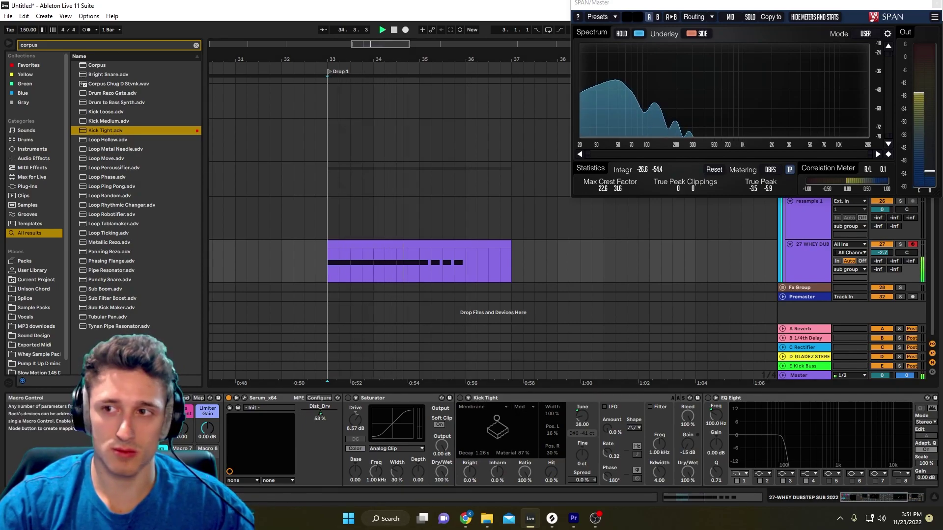
key(space)
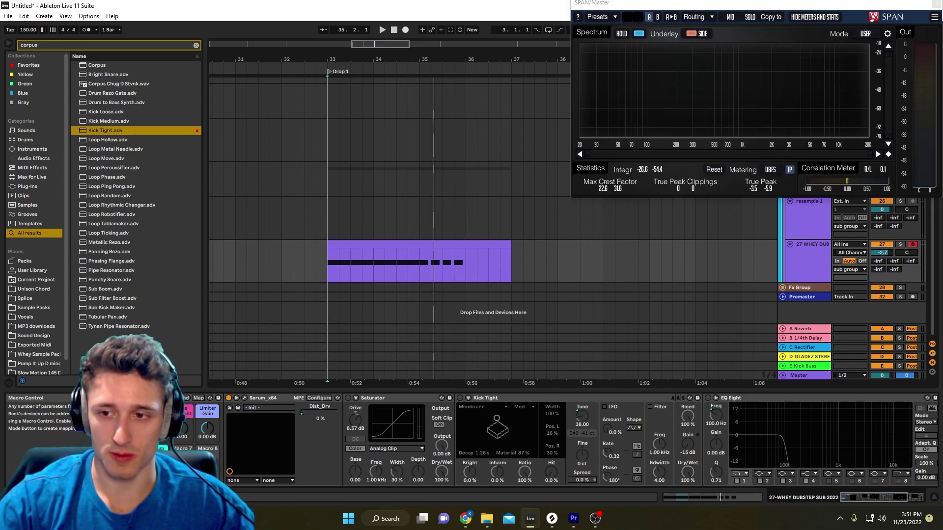
- Switch on the Kick Tight device, check the sub clip's MIDI notes and return to the track's device chain
click(458, 398)
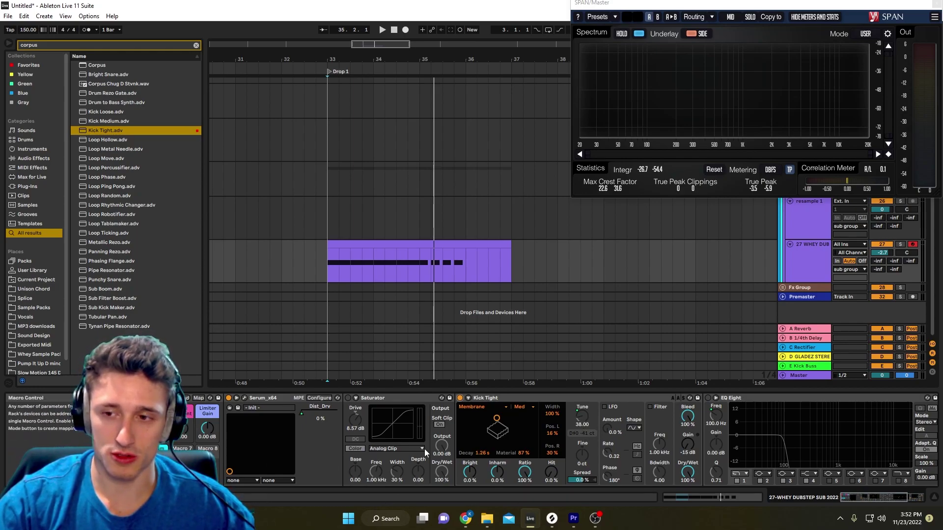
double_click(411, 241)
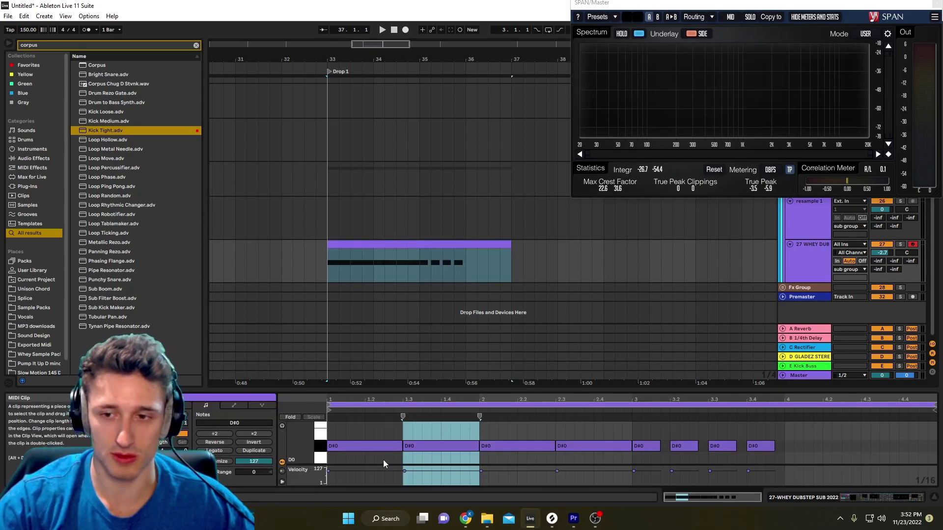
click(804, 263)
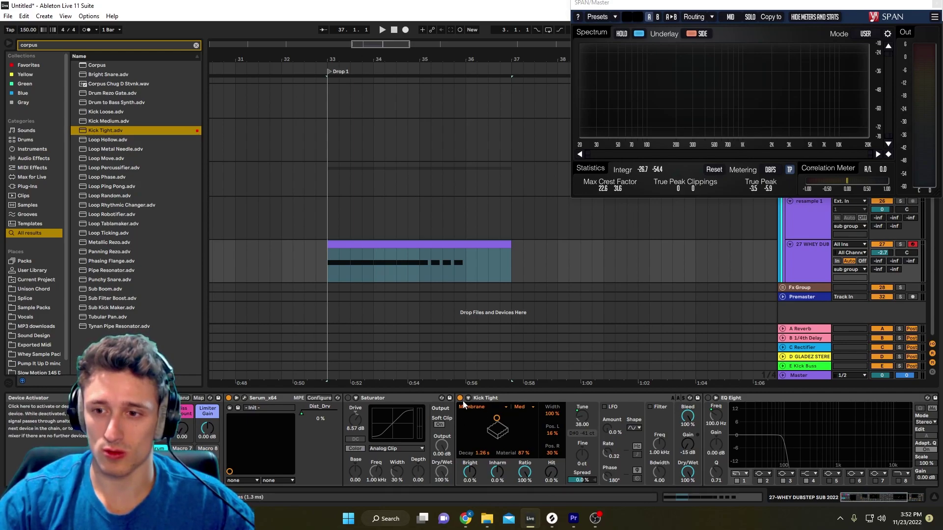
- Compare the sub clip's playback with Kick Tight bypassed and active, leaving Kick Tight and Saturator switched on
key(space)
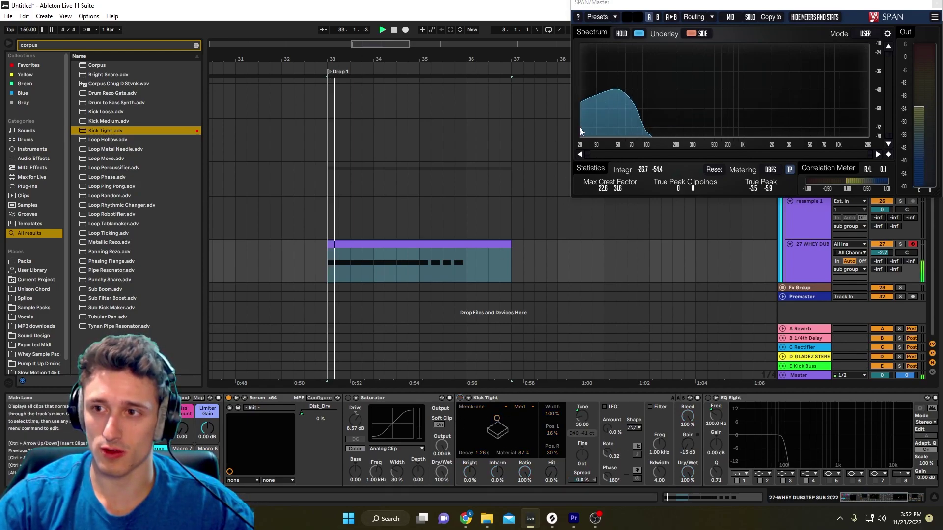
key(space)
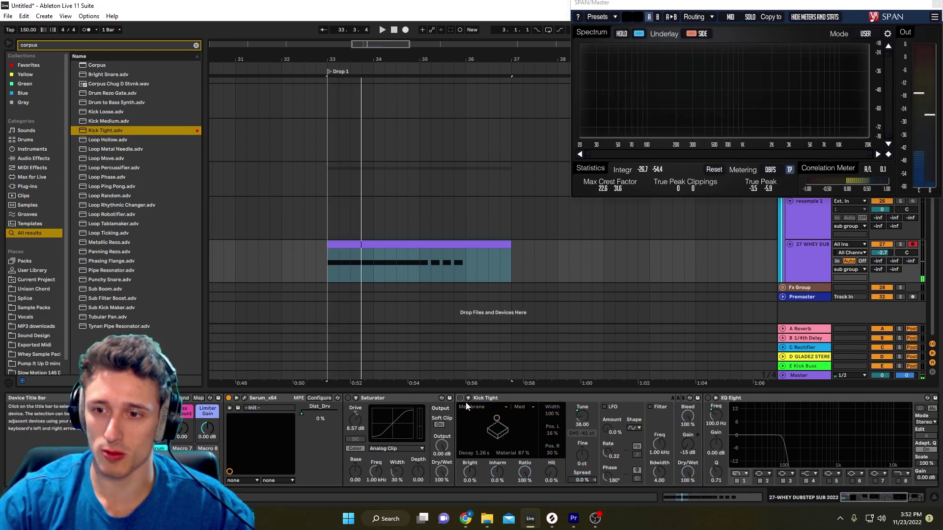
key(space)
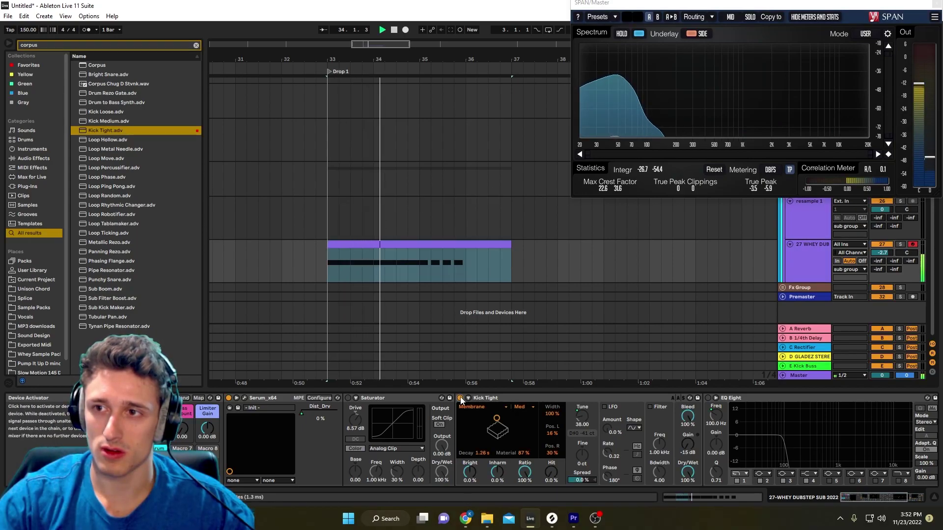
click(461, 398)
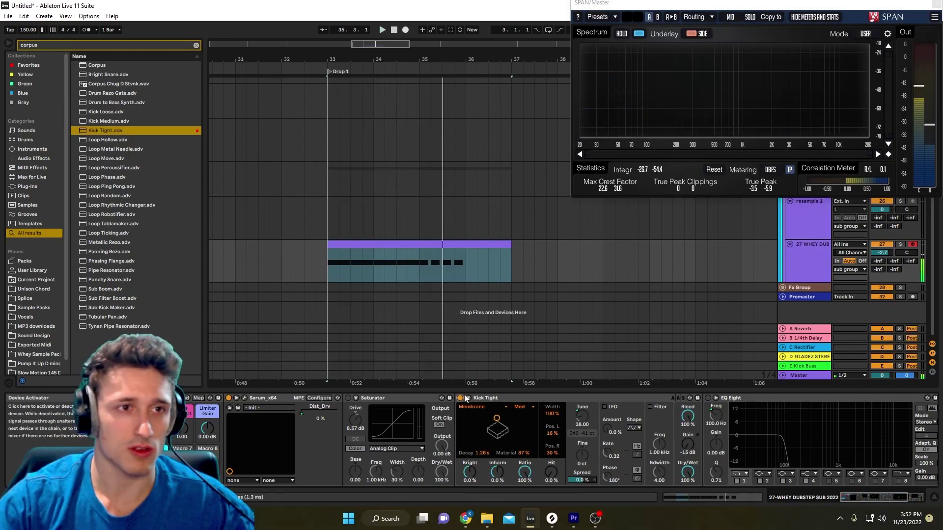
click(460, 399)
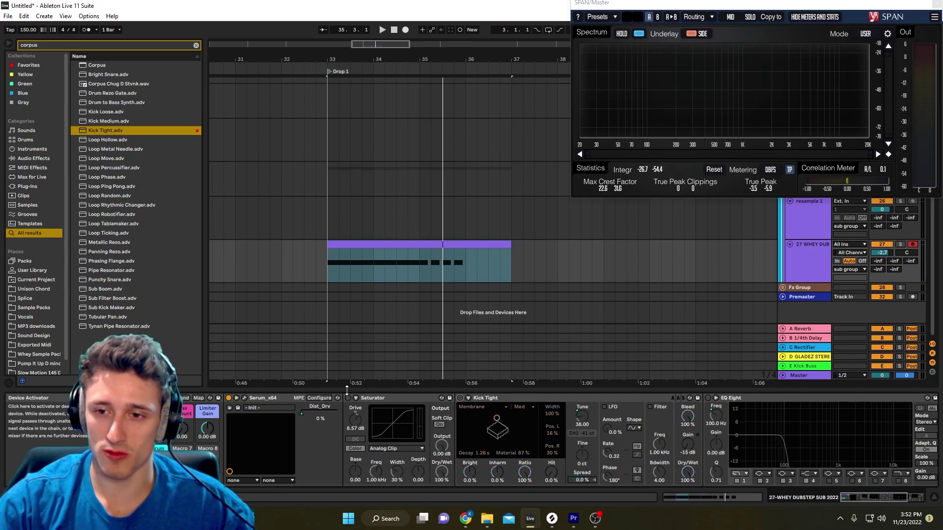
click(460, 397)
key(space)
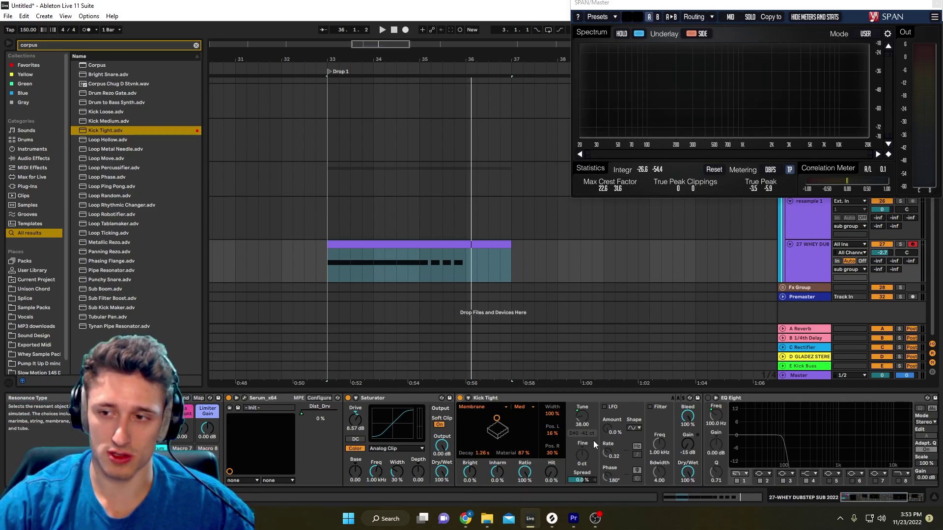
- Switch on the EQ Eight low-pass after Kick Tight and look over the remaining Hiss and Limiter devices
click(708, 398)
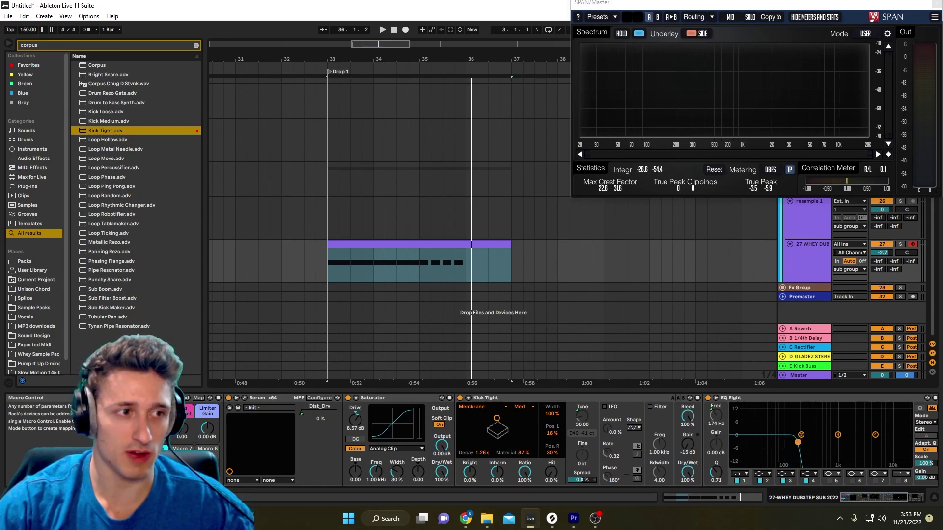
scroll(767, 446, down, 1)
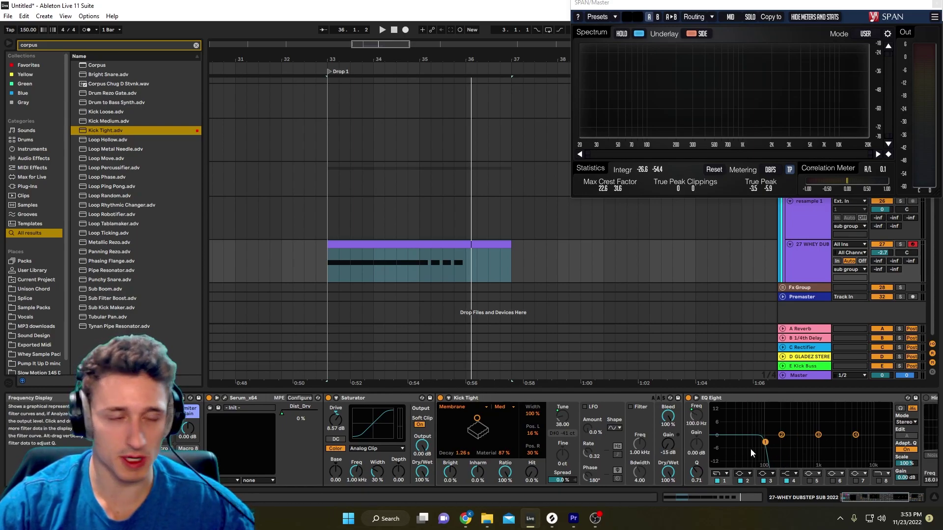
scroll(750, 433, down, 4)
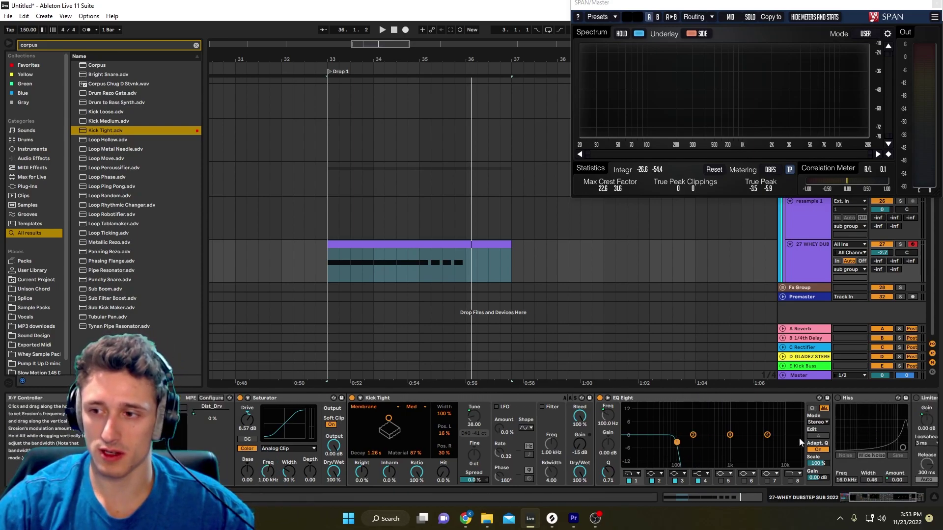
scroll(567, 482, up, 5)
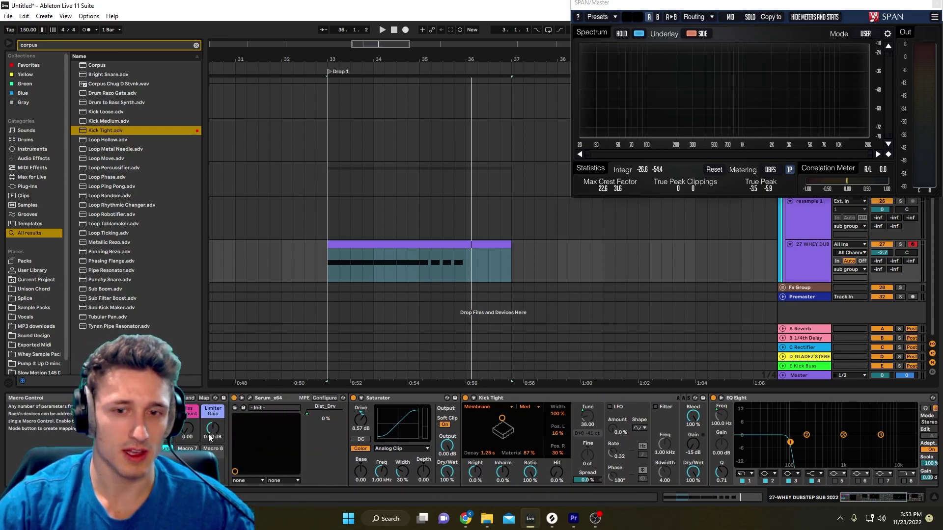
- Raise the rack's Hiss Amount macro to 147 and play the sub clip to hear the added noise
drag(187, 437, 187, 378)
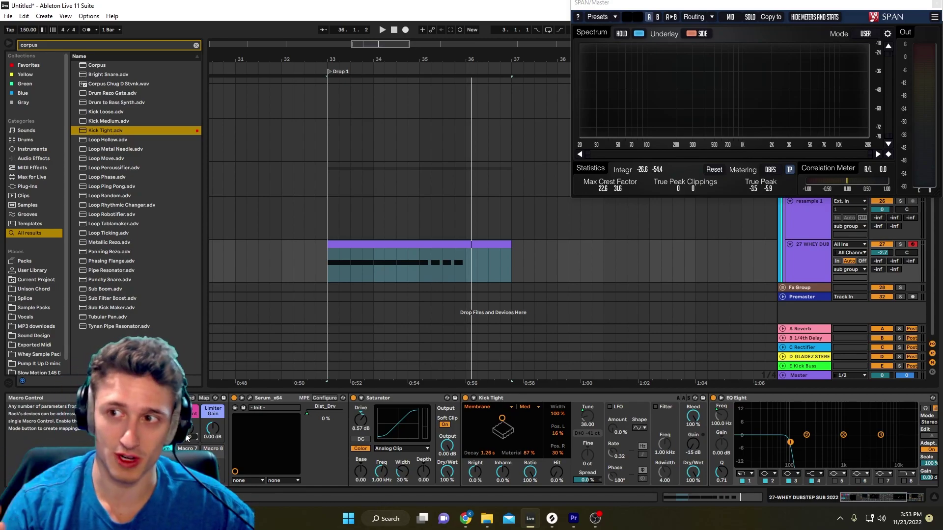
drag(189, 427, 189, 409)
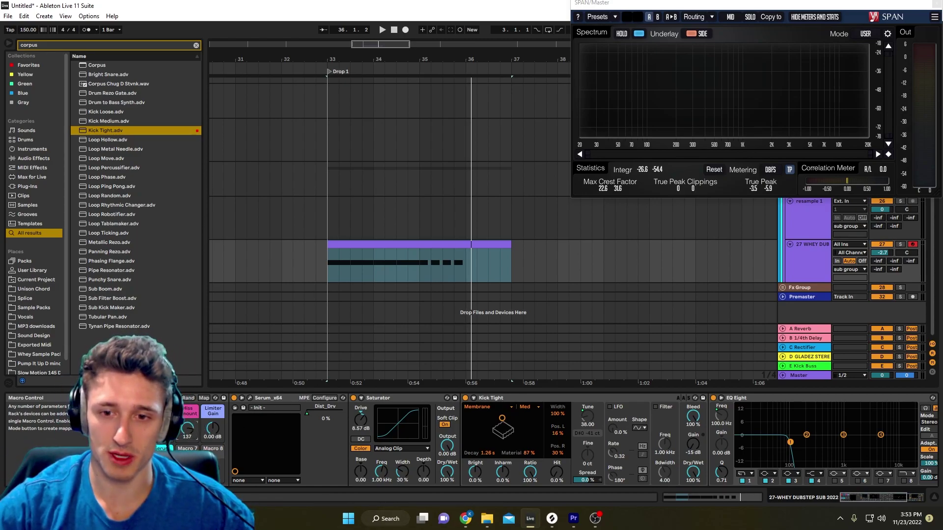
key(space)
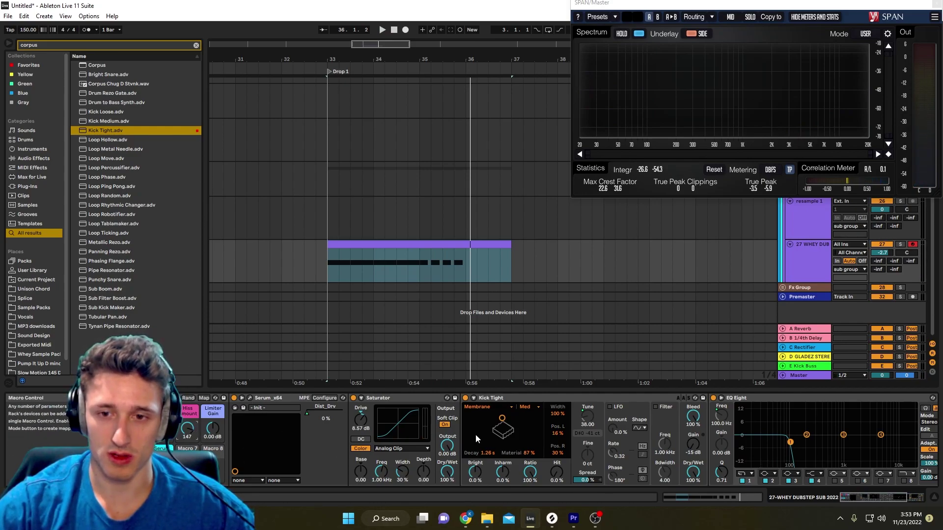
- Switch on the Limiter at the end of the sub's device chain and return to the rack's macros
click(880, 498)
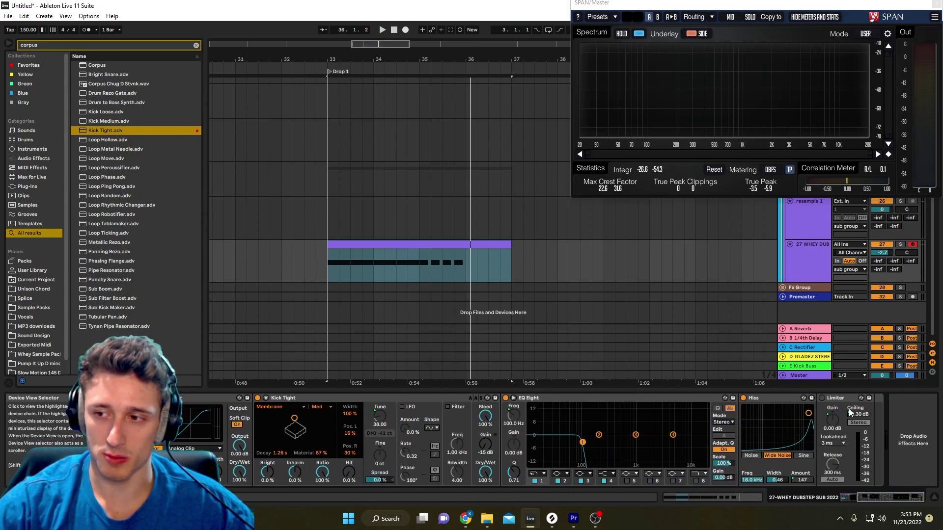
click(822, 399)
drag(901, 497, 870, 504)
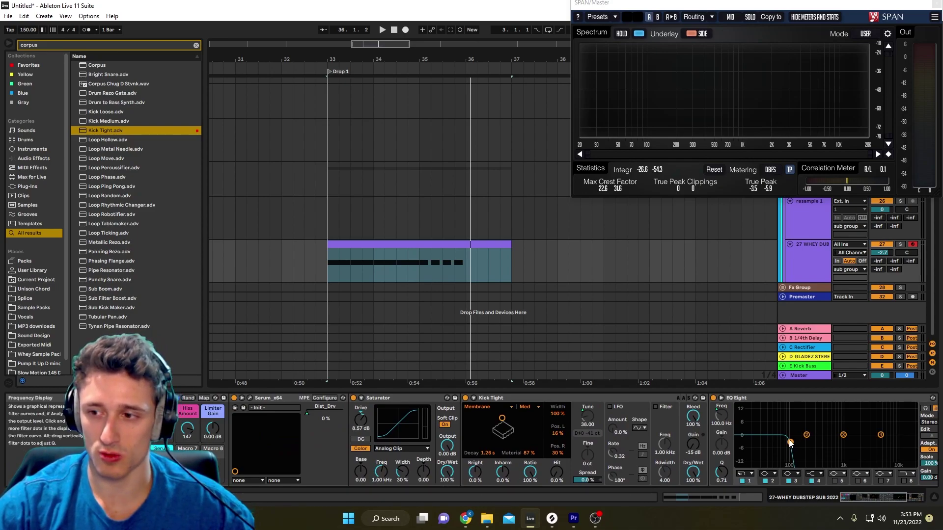
- Raise the Limiter Gain macro to 2.46 dB and play the sub clip repeatedly from Drop 1 to audition it
key(space)
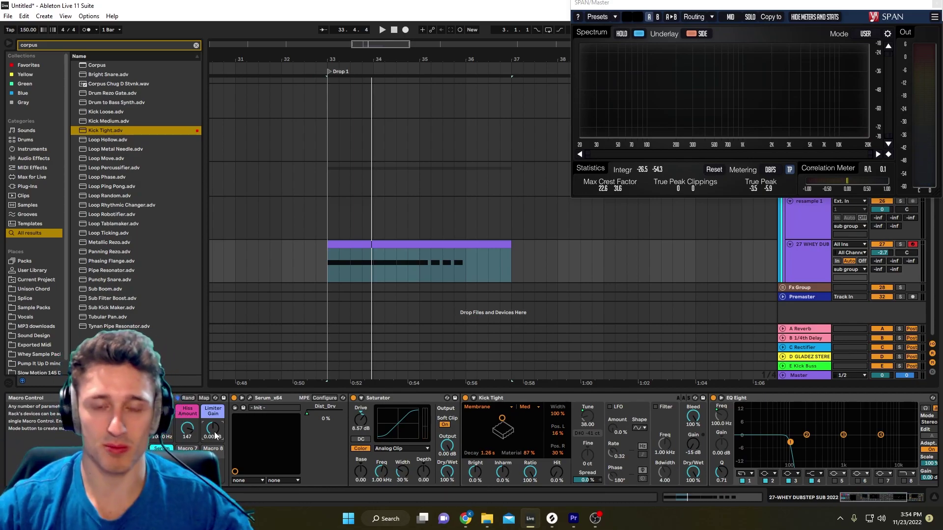
key(space)
mouse_move(215, 436)
mouse_down()
mouse_move(214, 402)
mouse_move(217, 439)
mouse_up()
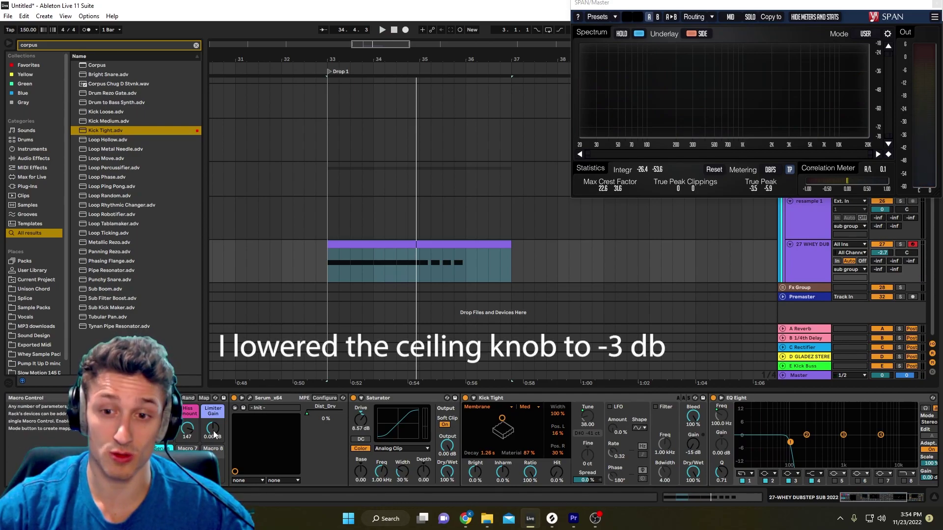
key(space)
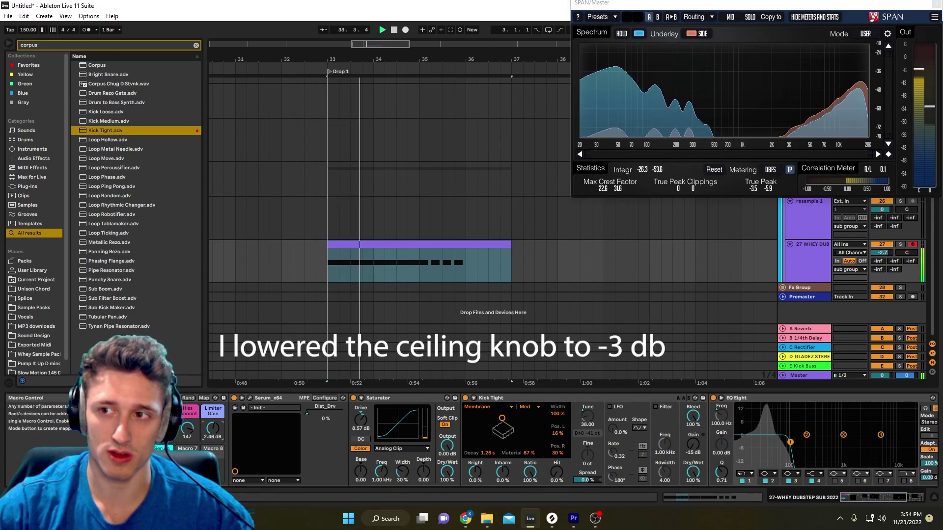
key(space)
key(space)
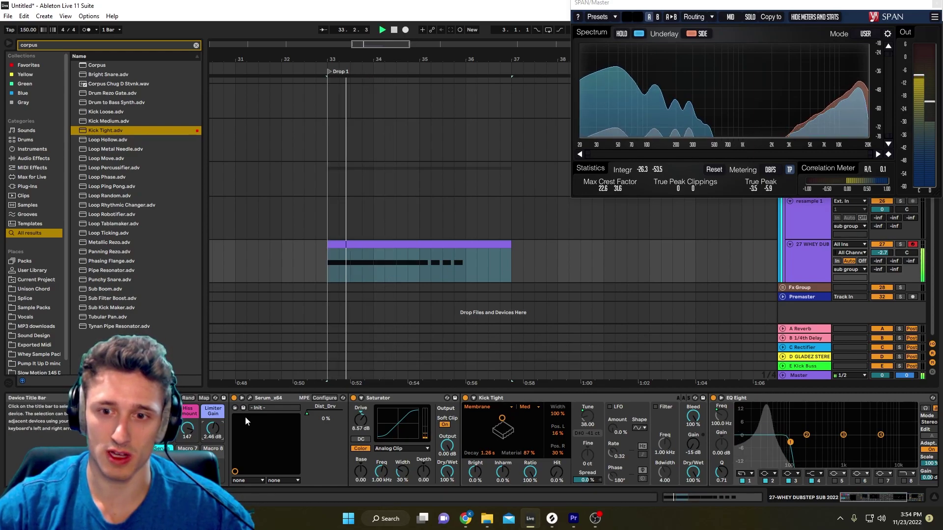
key(space)
key(space)
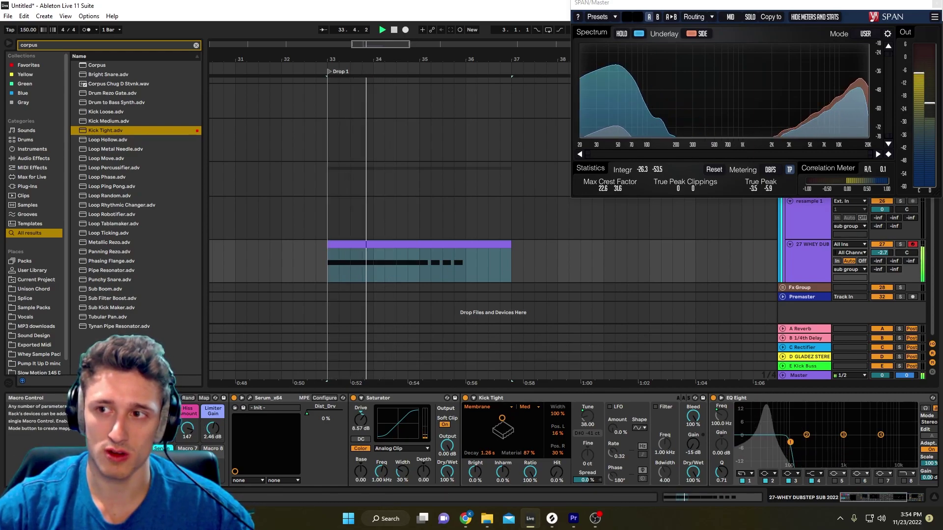
- Raise the Serum Distortion macro to 100% drive and the Low Pass macro to 200 Hz while auditioning the sub clip from Drop 1
key(space)
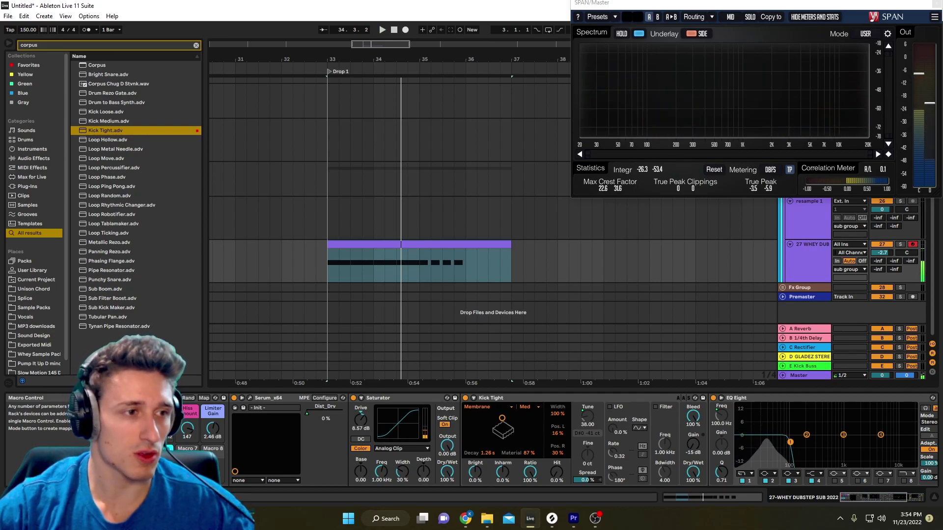
key(space)
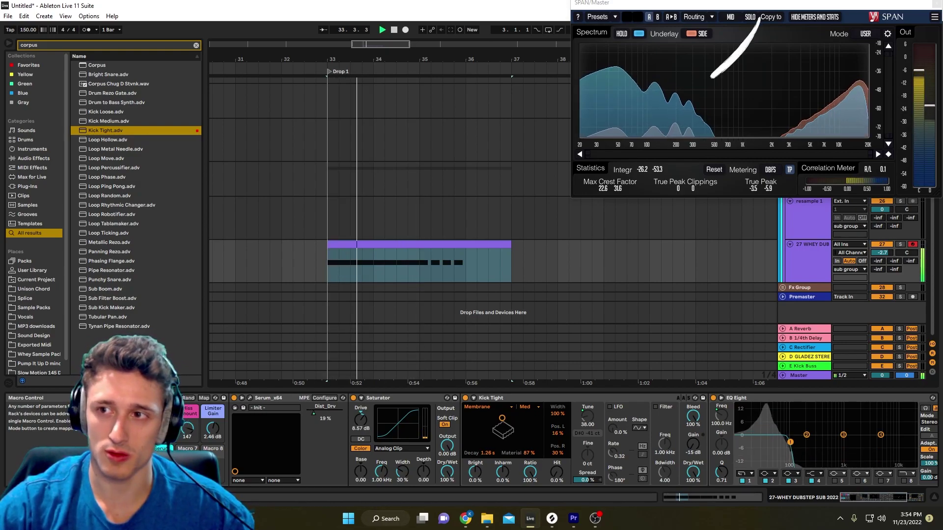
key(space)
key(space)
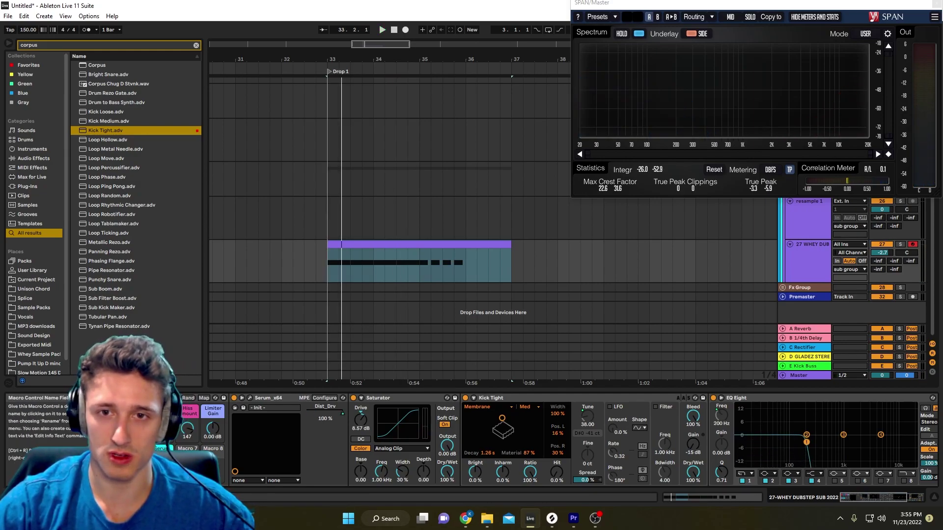
- Replay the sub clip while sweeping the low-pass, and set Serum's distortion drive to 35% and the Limiter Gain macro to 1.32 dB
key(space)
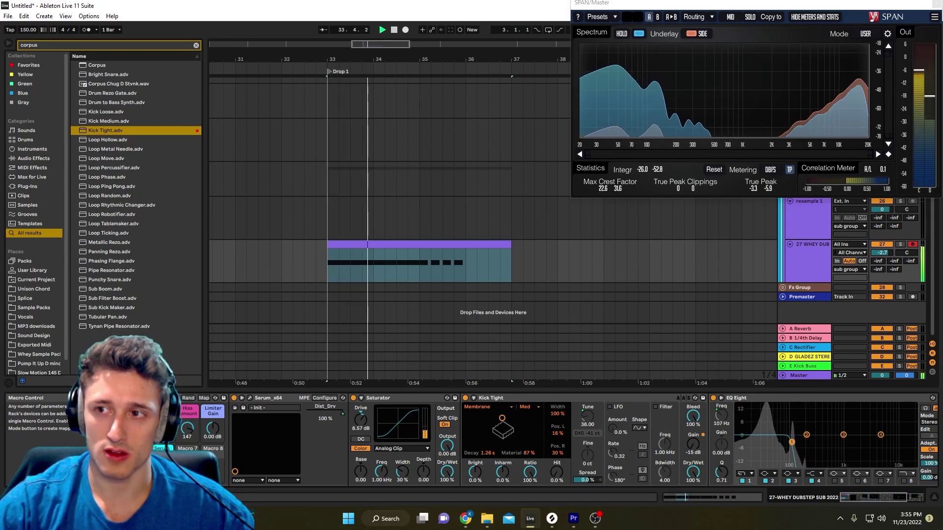
key(space)
key(space)
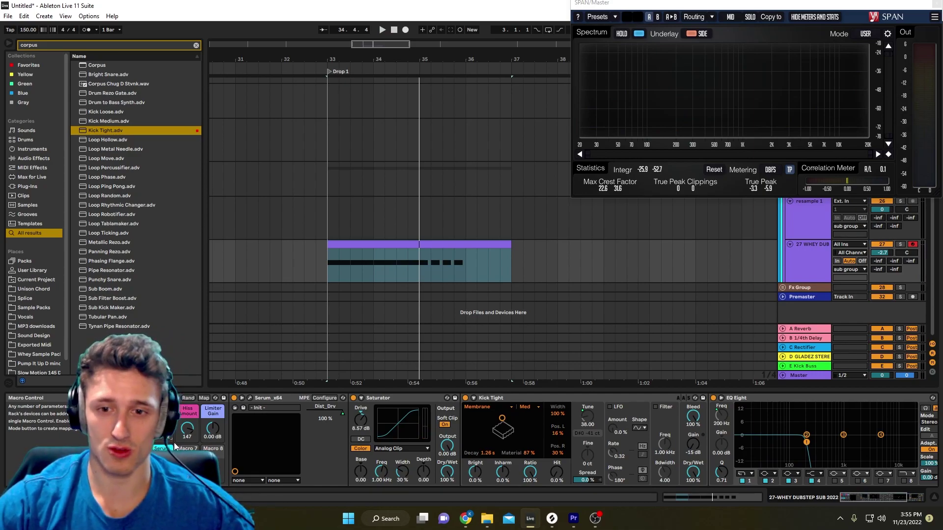
key(space)
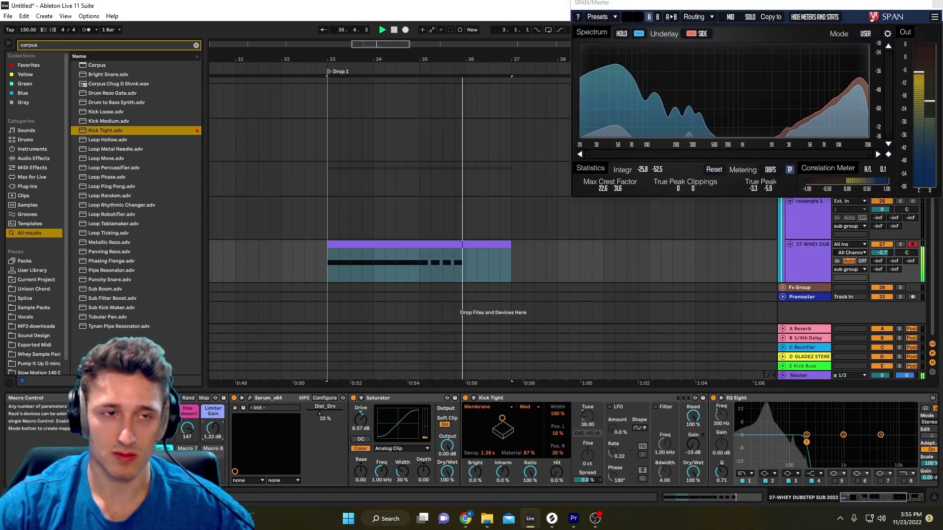
key(space)
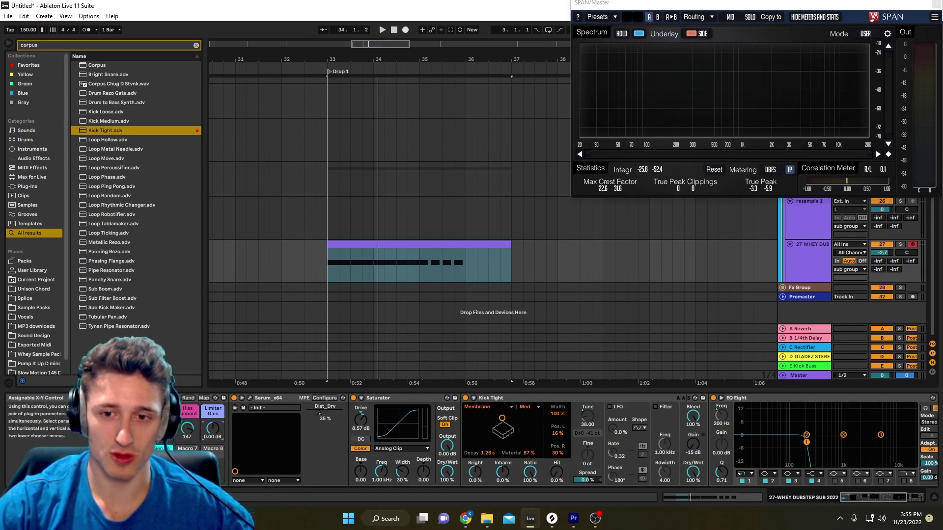
- Set the rack's Limiter Gain macro to 0.57 dB and briefly audition the sub clip
drag(187, 433, 187, 461)
click(466, 399)
key(space)
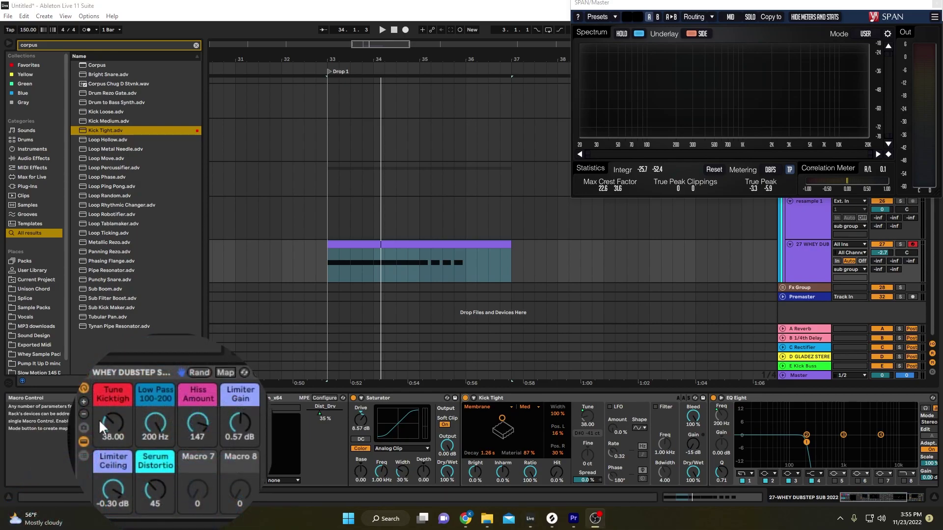
- Set the rack's Low Pass macro to 183 Hz and turn the Serum Distortion macro down to 0% drive
drag(158, 425, 158, 435)
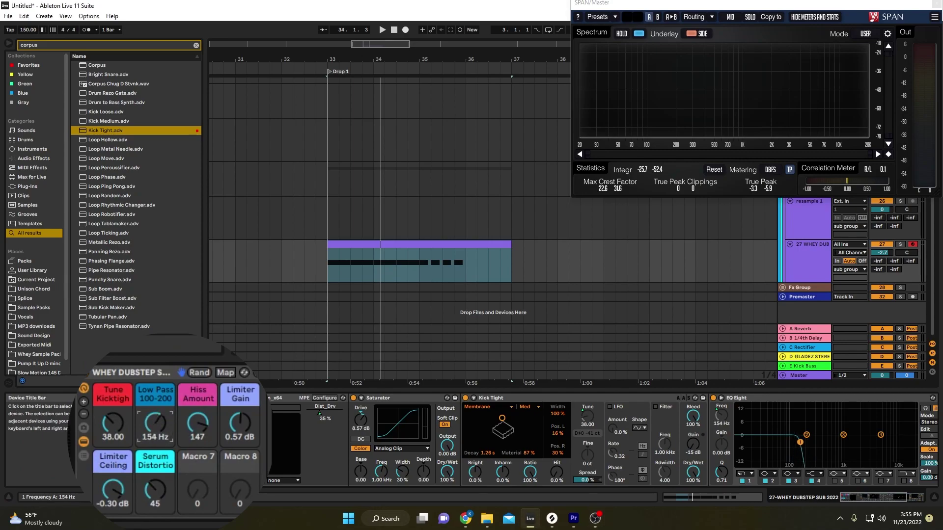
scroll(615, 441, down, 5)
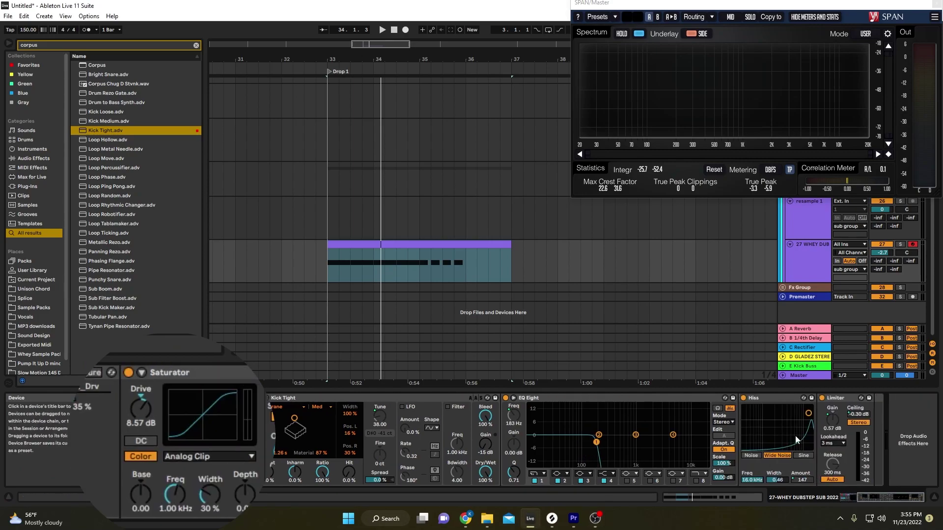
scroll(298, 439, up, 5)
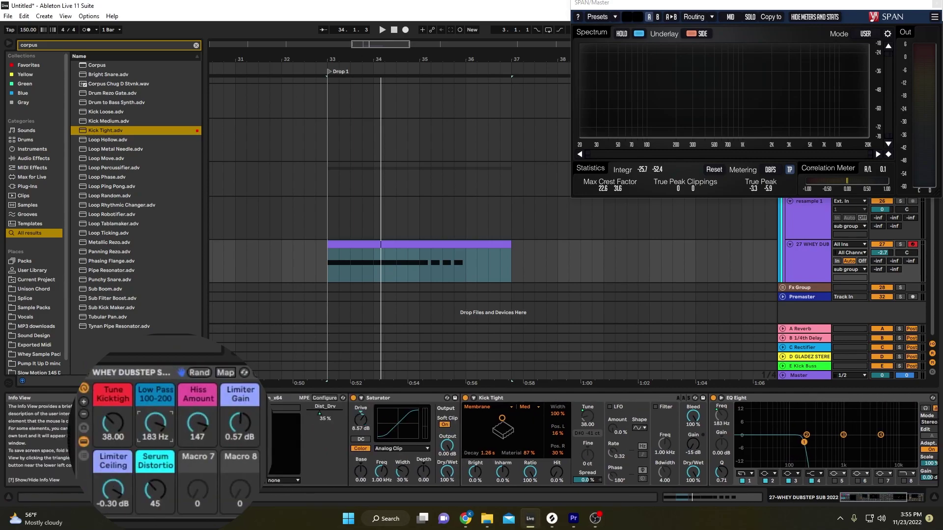
drag(164, 490, 164, 477)
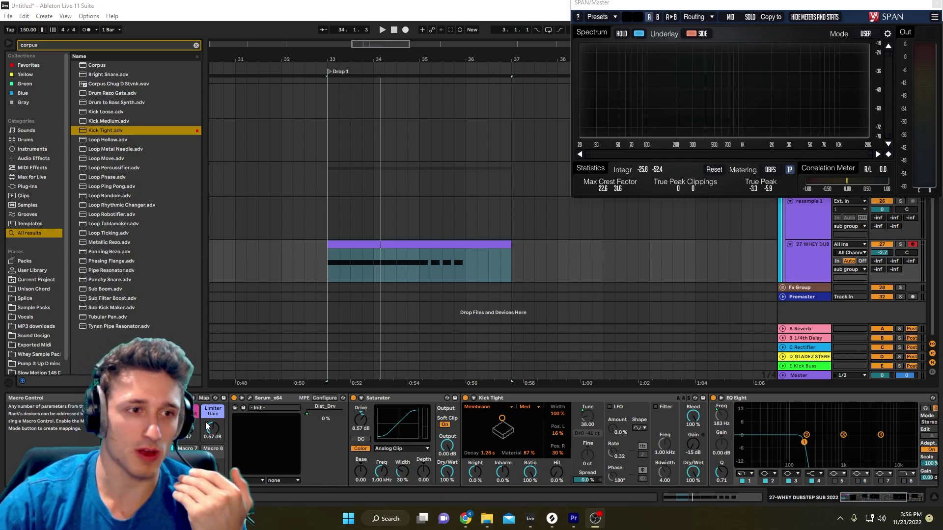
click(254, 304)
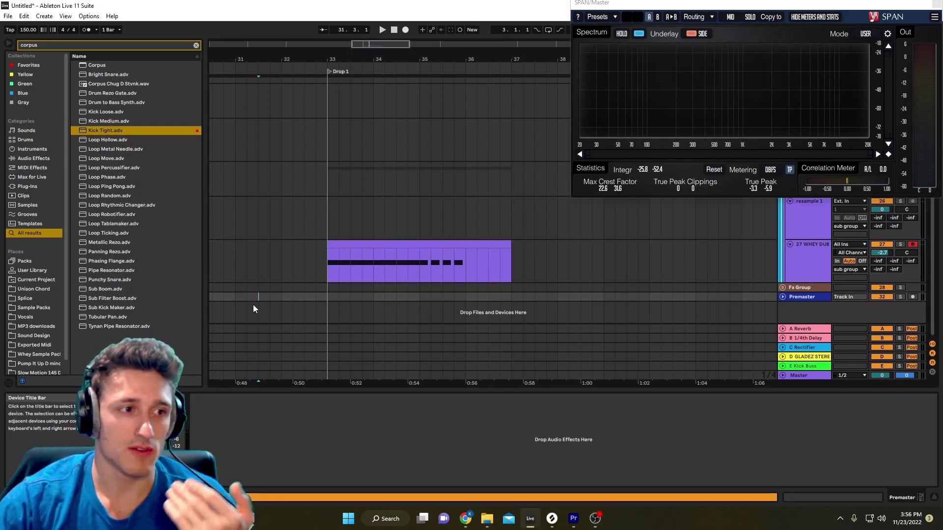